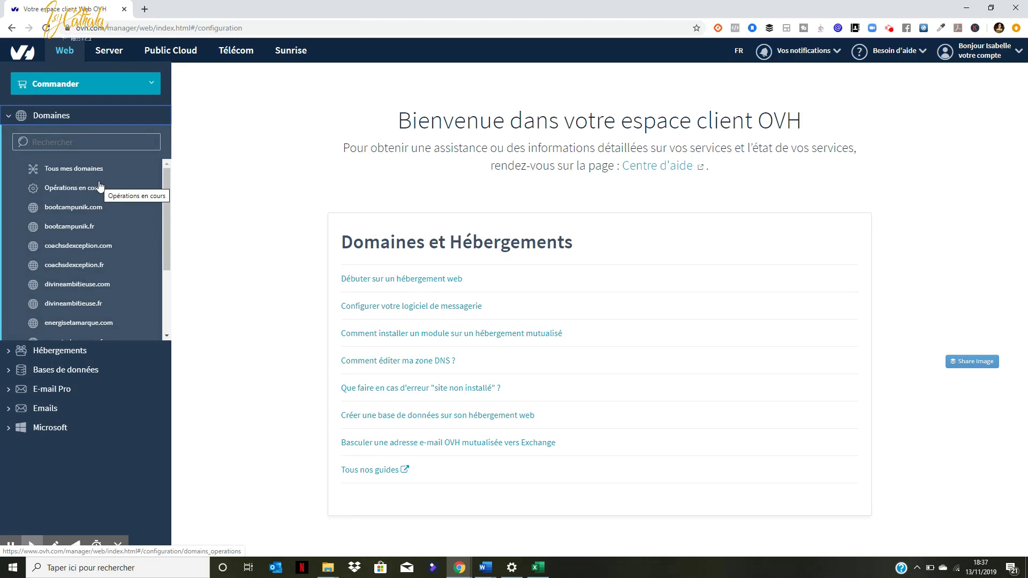
Step: Go to isycathala.com's e-mail accounts list and start creating a new email address
{"action": "left_click", "coordinate": [10, 354]}
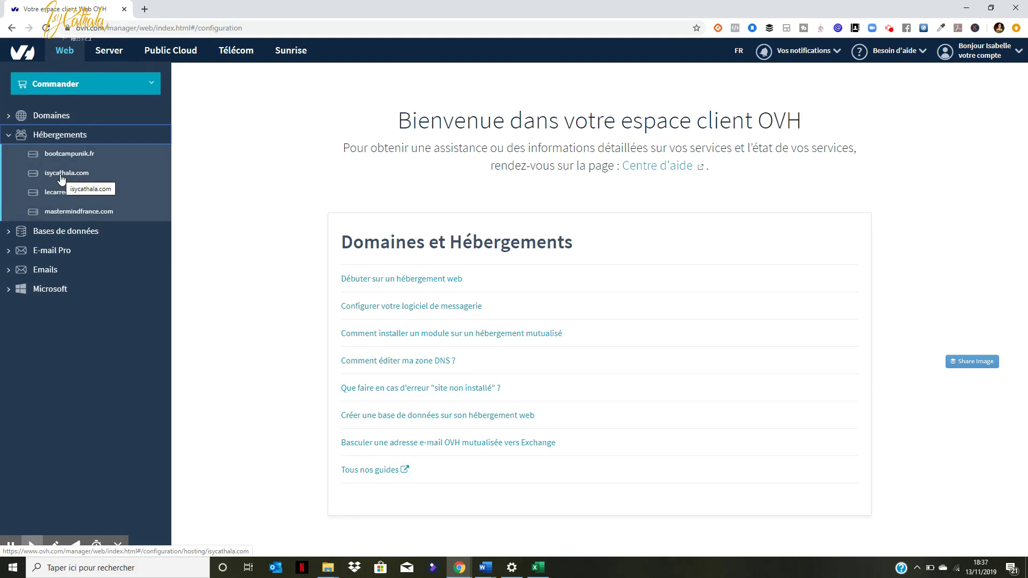
{"action": "left_click", "coordinate": [63, 177]}
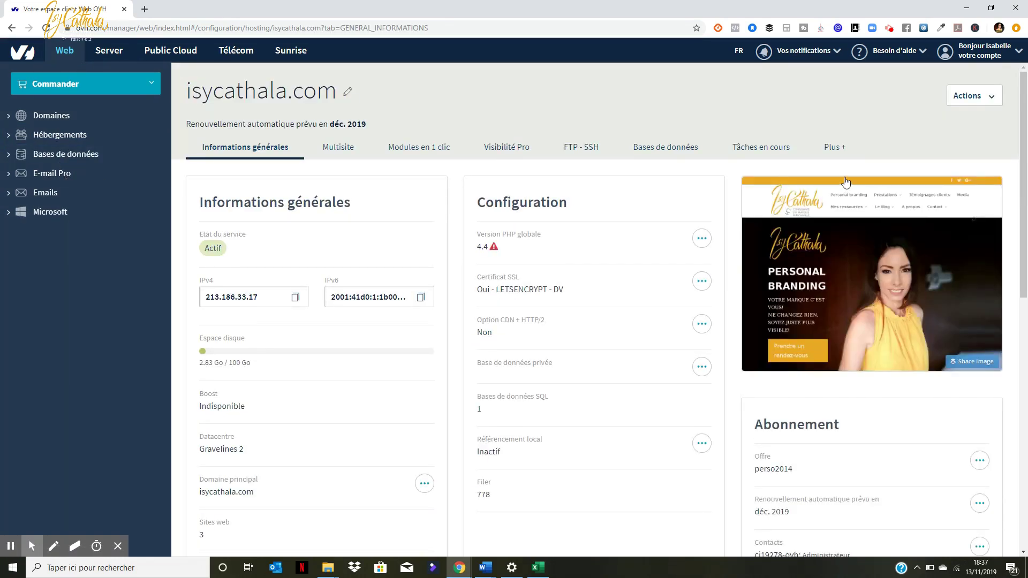
{"action": "left_click", "coordinate": [833, 149]}
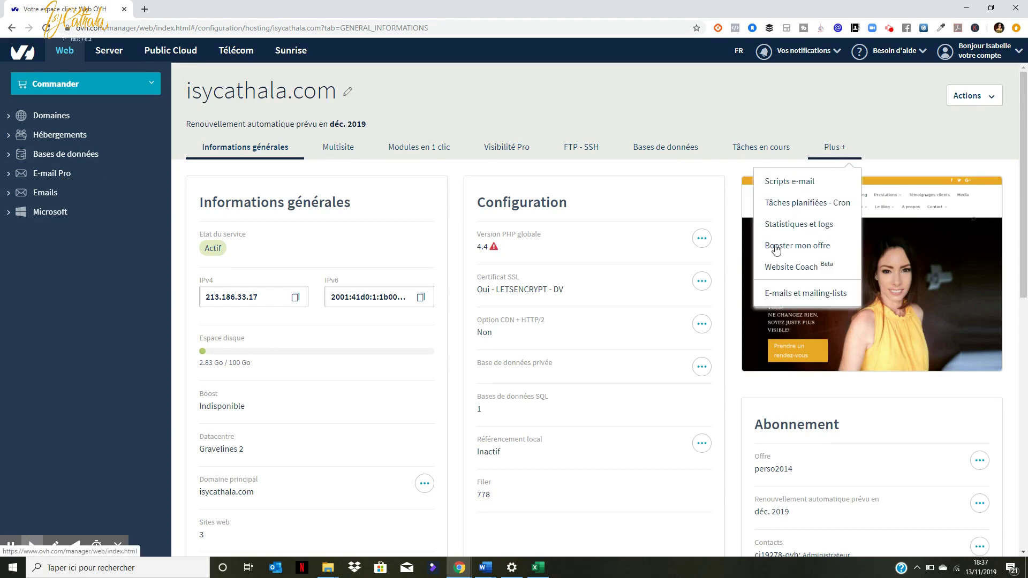
{"action": "left_click", "coordinate": [783, 299]}
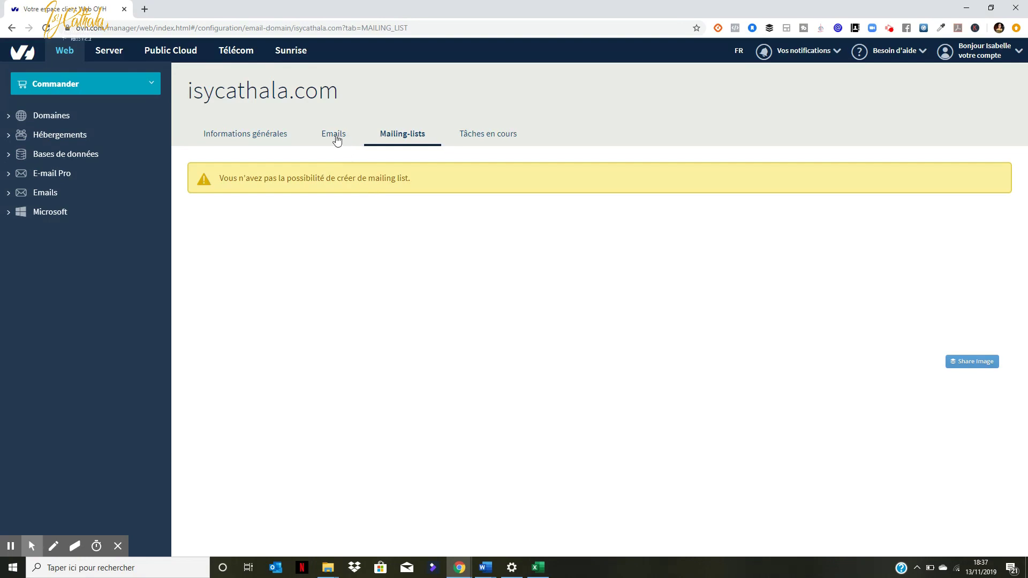
{"action": "left_click", "coordinate": [336, 137]}
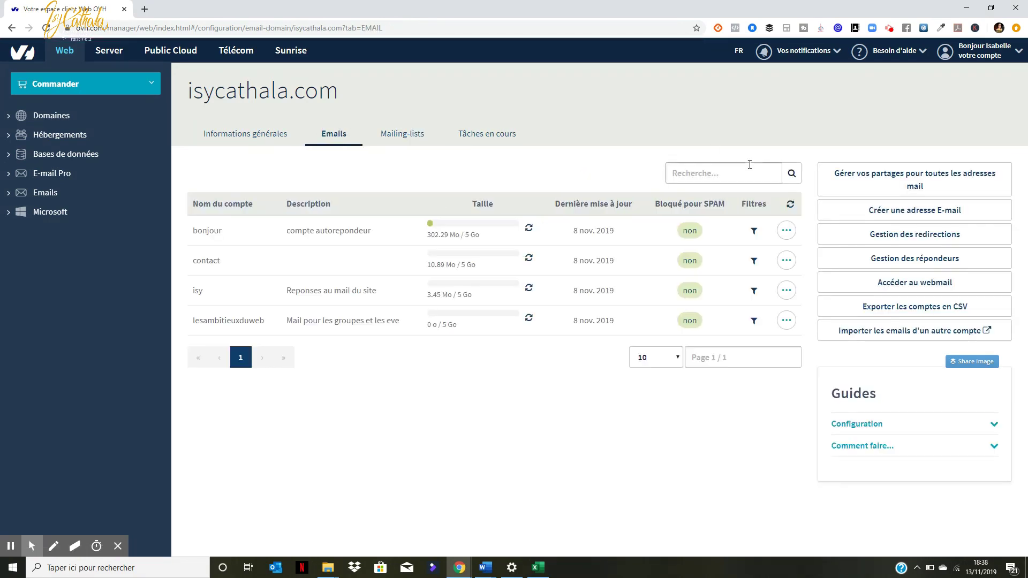
{"action": "left_click", "coordinate": [916, 219]}
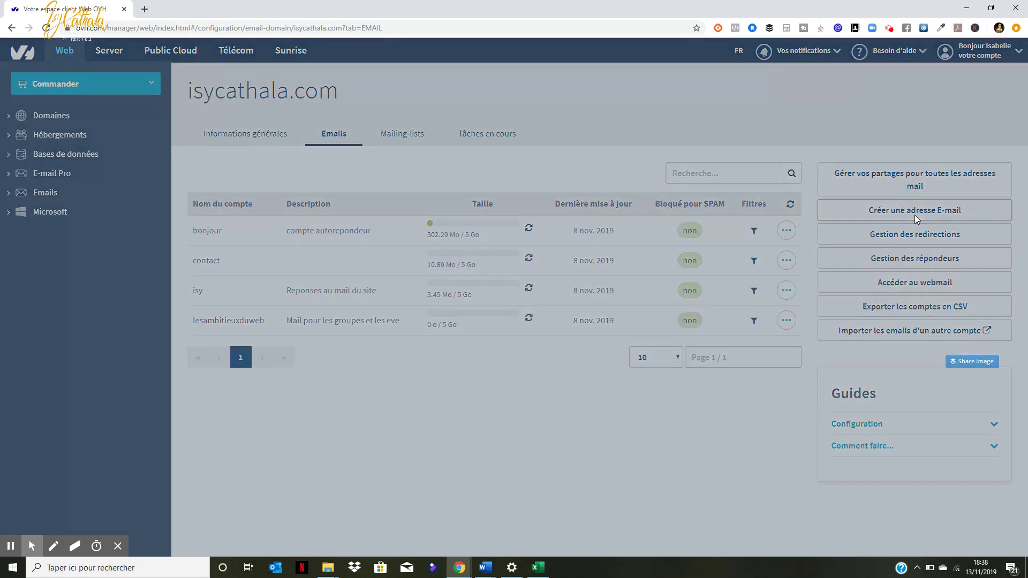
{"action": "left_click", "coordinate": [434, 175]}
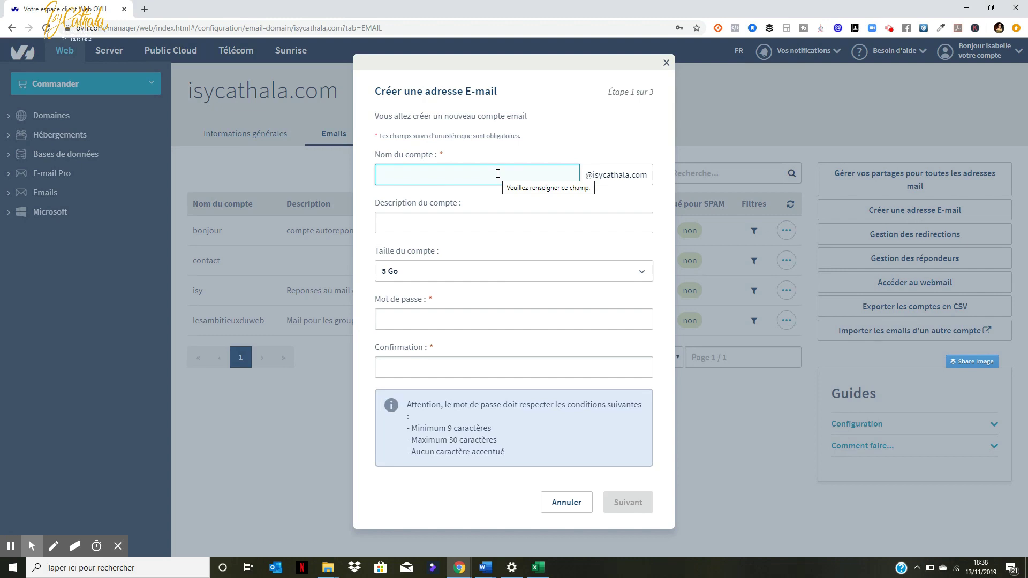
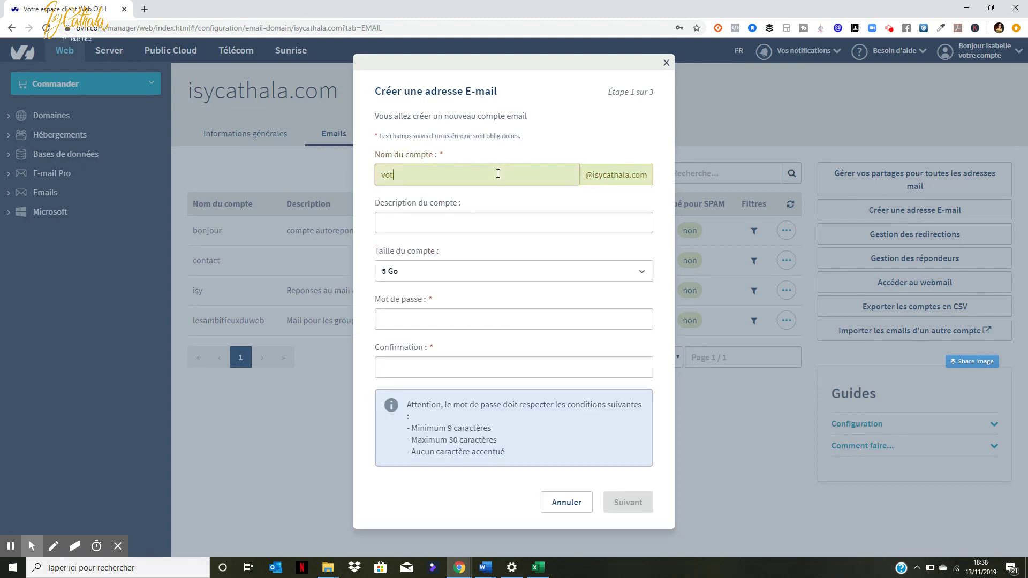
{"action": "left_click_drag", "start_coordinate": [401, 176], "coordinate": [362, 184]}
Step: Set the account description to Email-formation
{"action": "left_click", "coordinate": [413, 220]}
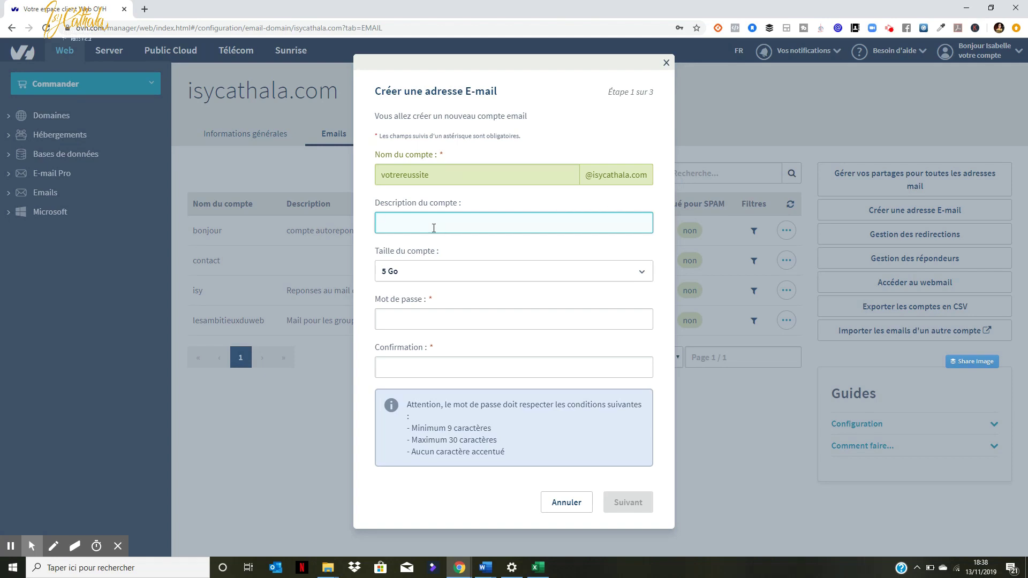
{"action": "type", "text": "Email-format"}
{"action": "key", "text": "BackSpace"}
{"action": "key", "text": "BackSpace"}
{"action": "key", "text": "BackSpace"}
{"action": "type", "text": "ùa"}
{"action": "key", "text": "BackSpace"}
{"action": "type", "text": "mation"}
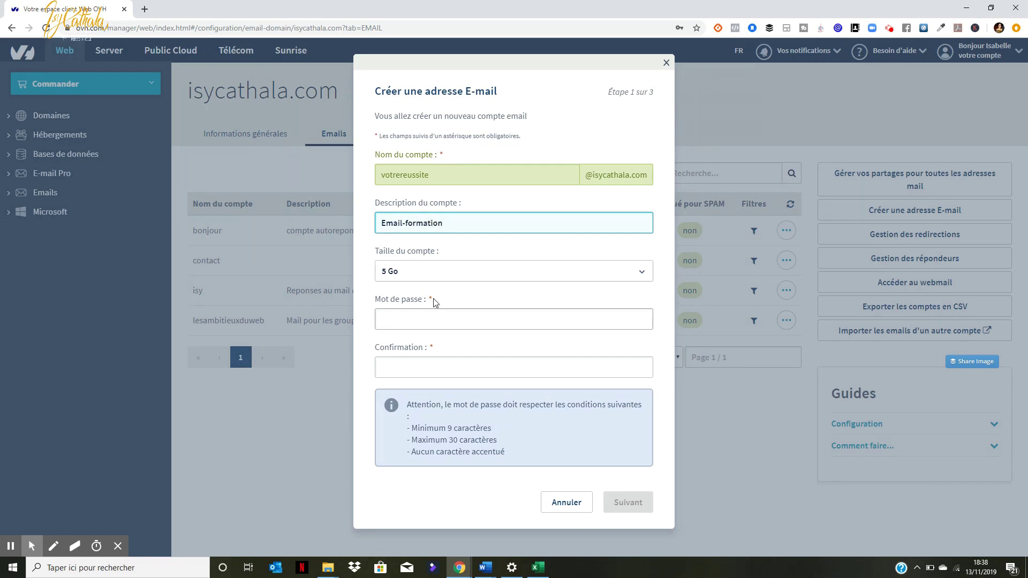
Step: Enter a password of at least nine characters and a matching confirmation
{"action": "left_click", "coordinate": [407, 323]}
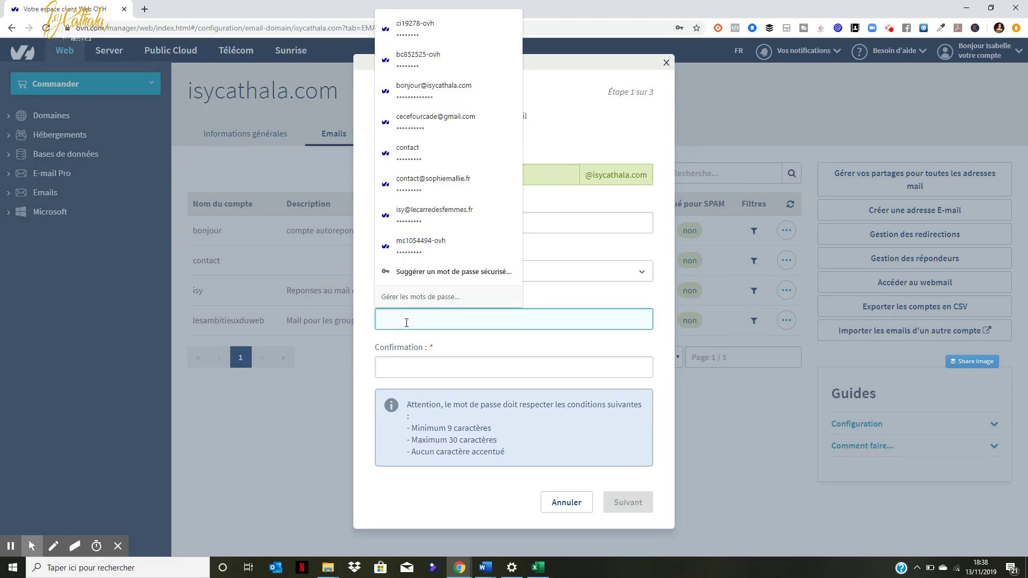
{"action": "left_click", "coordinate": [594, 143]}
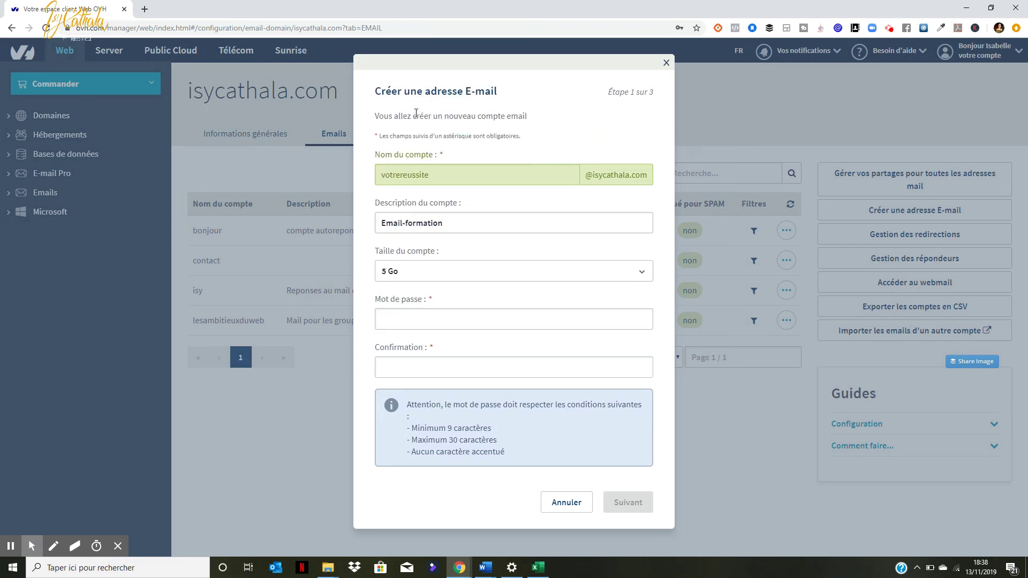
{"action": "left_click", "coordinate": [394, 313]}
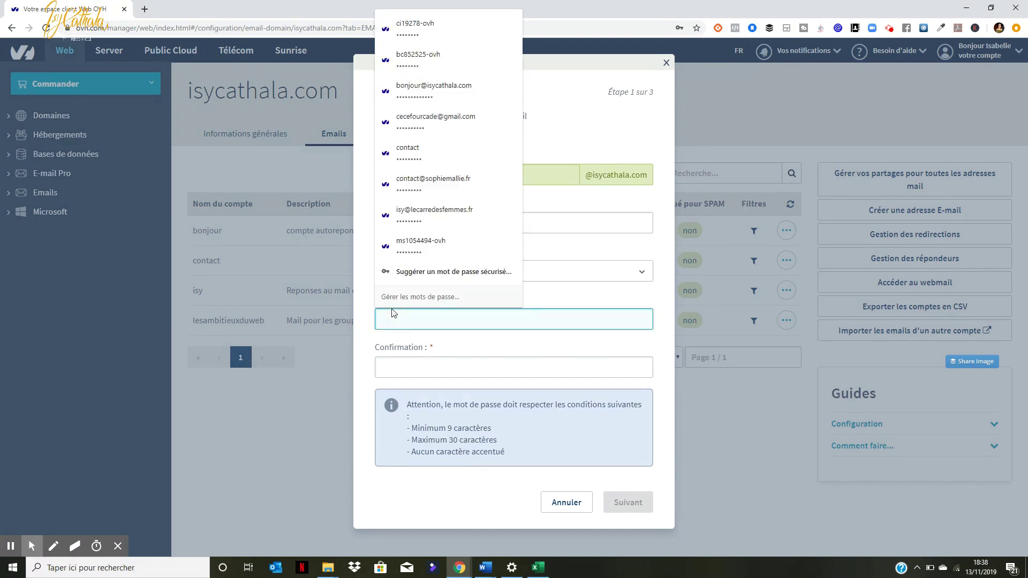
{"action": "type", "text": "a"}
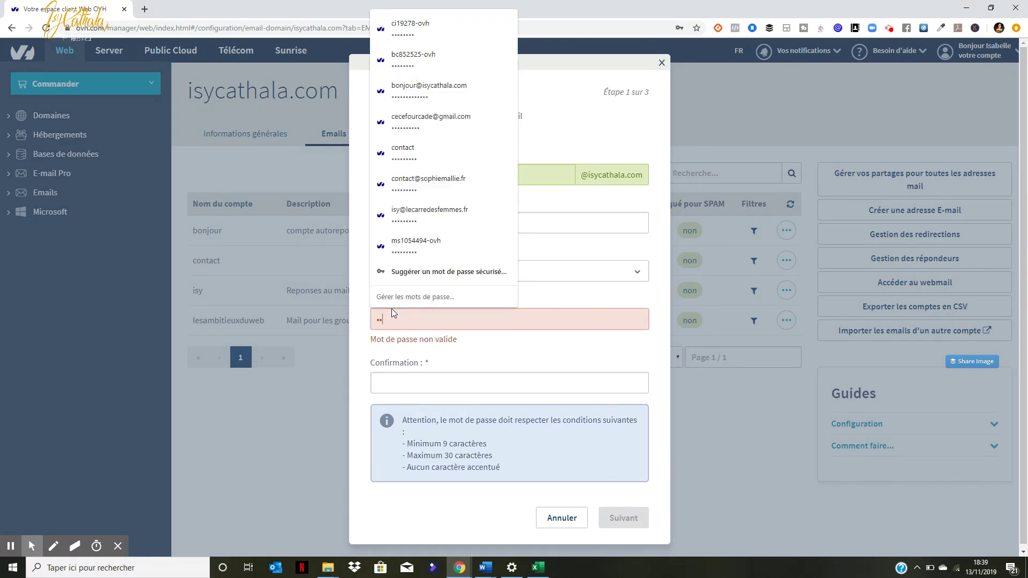
{"action": "type", "text": "••••••••"}
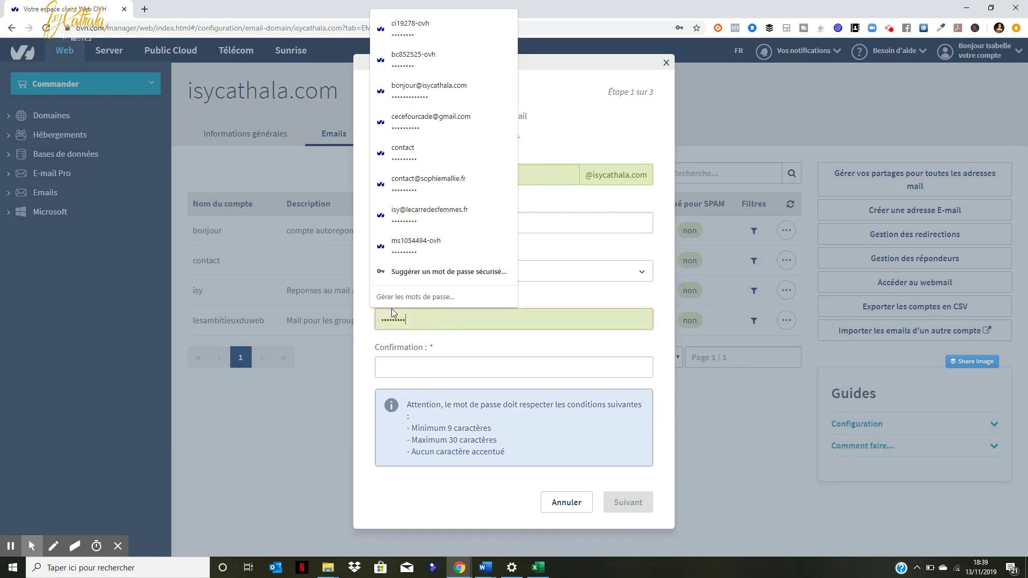
{"action": "left_click", "coordinate": [401, 366]}
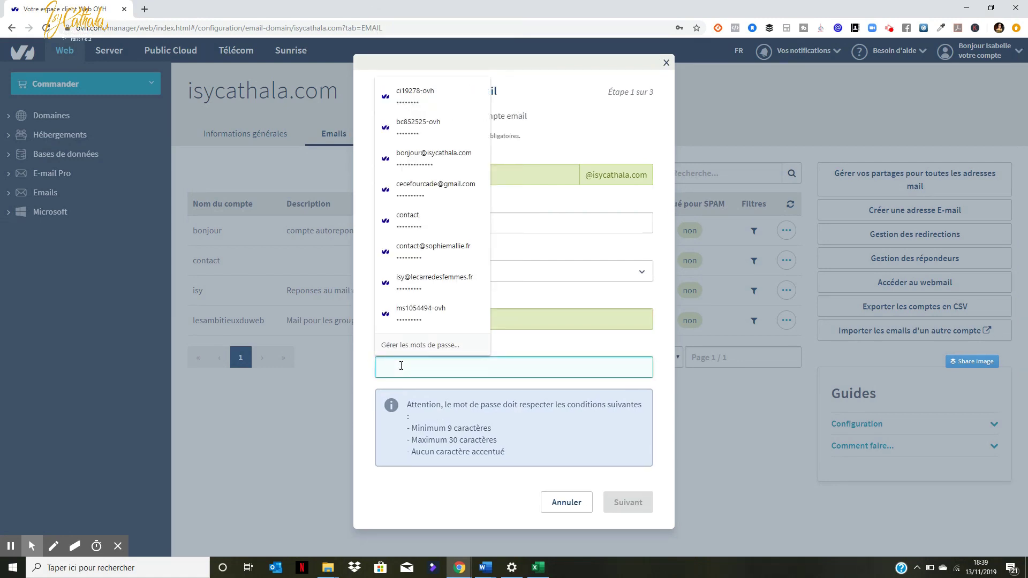
{"action": "type", "text": "••••"}
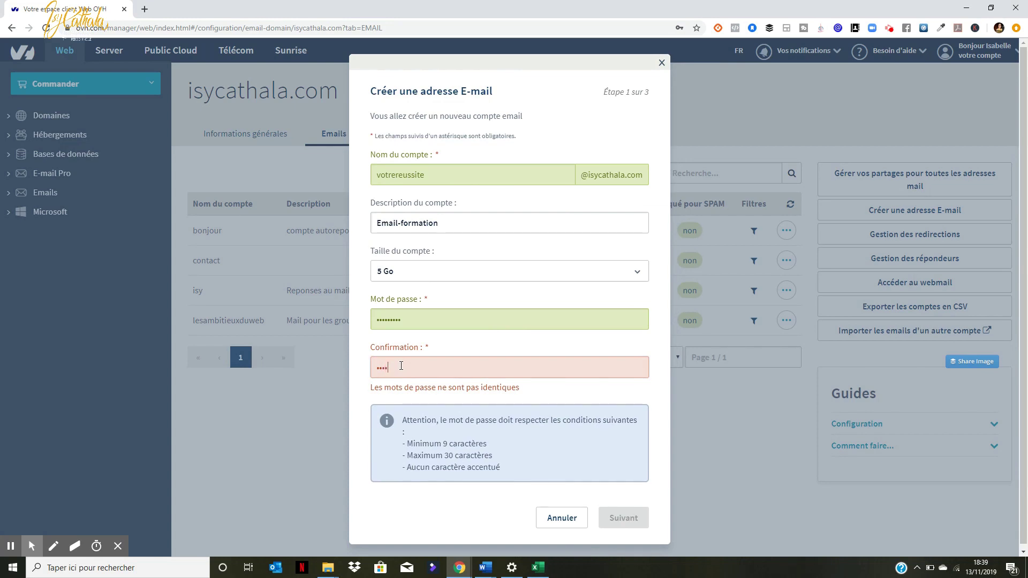
{"action": "double_click", "coordinate": [391, 318]}
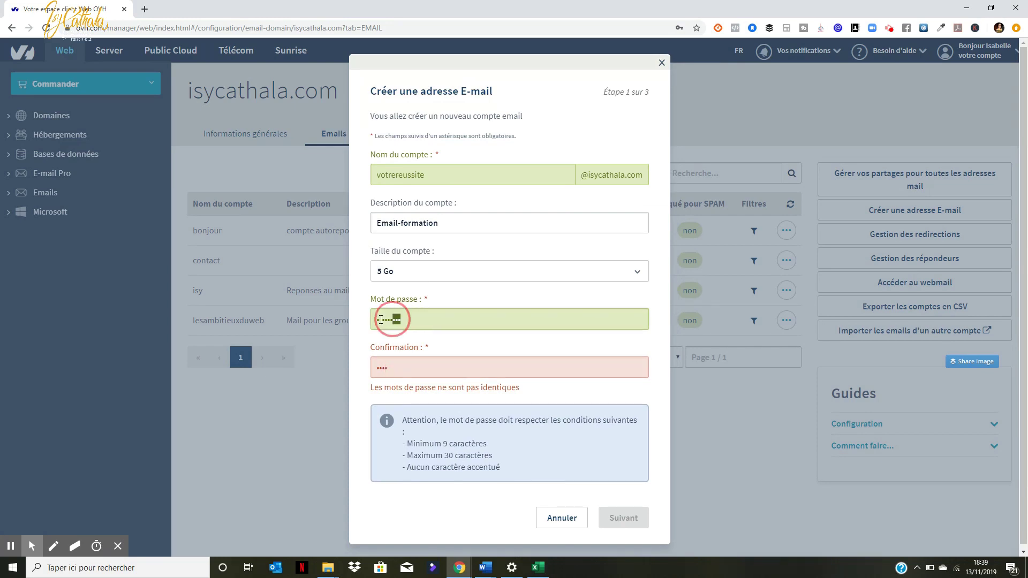
{"action": "type", "text": "•"}
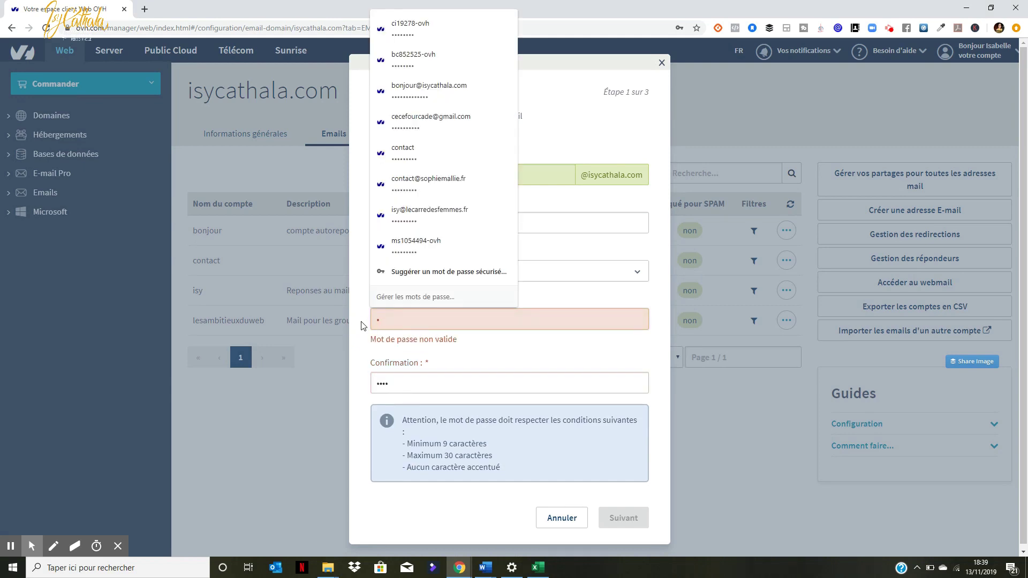
{"action": "type", "text": "••••••••"}
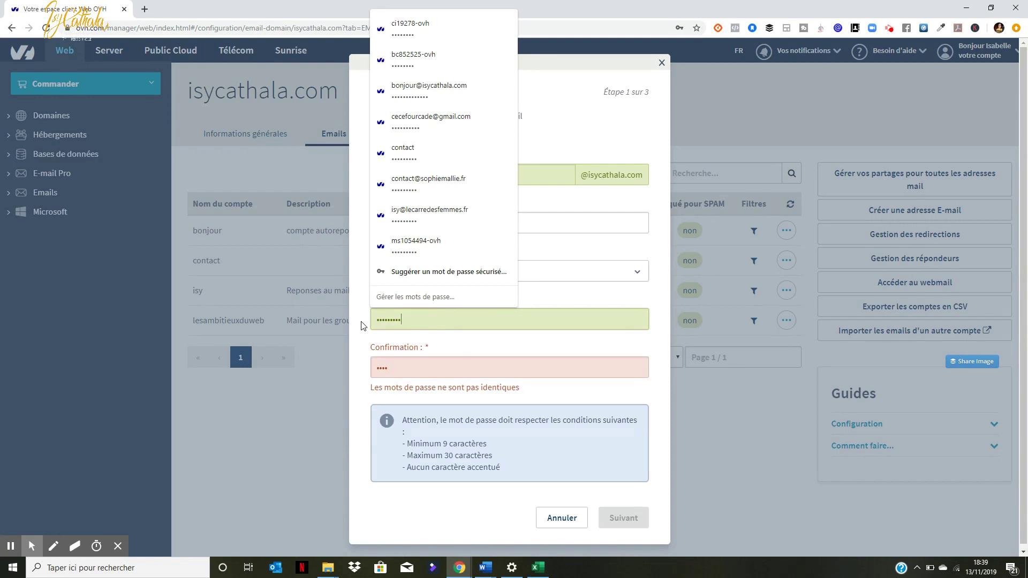
{"action": "left_click_drag", "start_coordinate": [396, 367], "coordinate": [361, 368]}
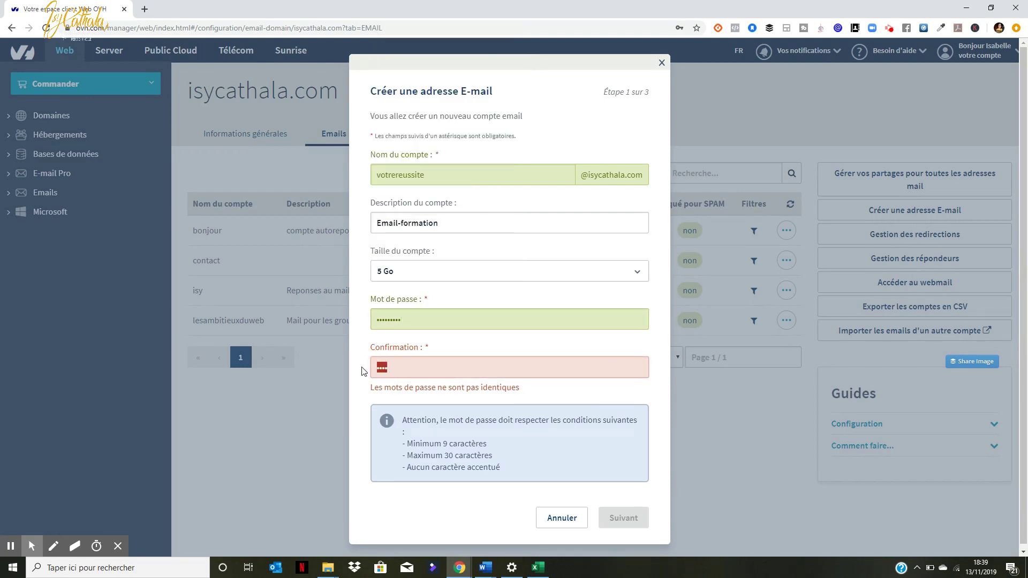
{"action": "type", "text": "•••••••••"}
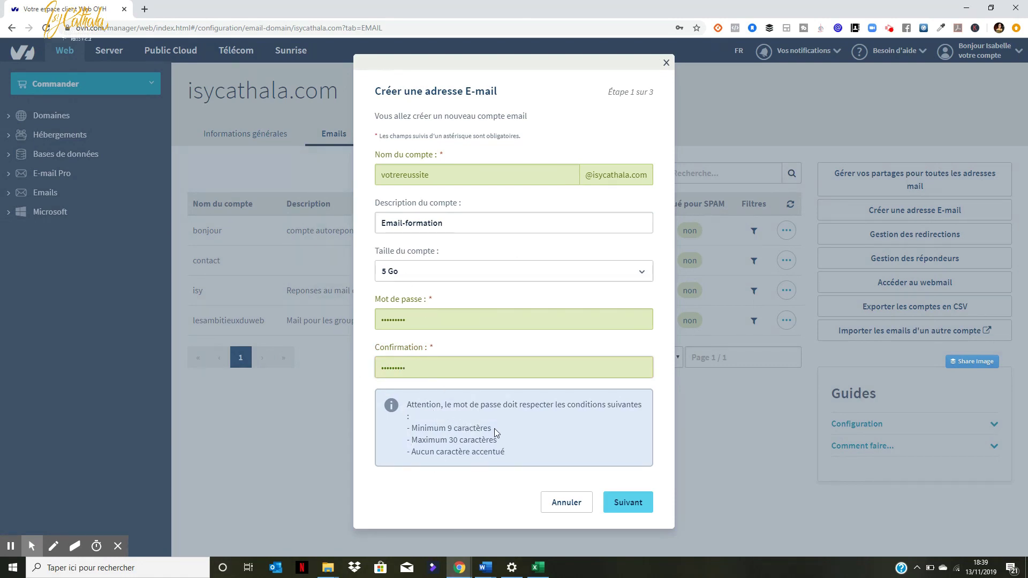
{"action": "left_click_drag", "start_coordinate": [493, 428], "coordinate": [430, 452]}
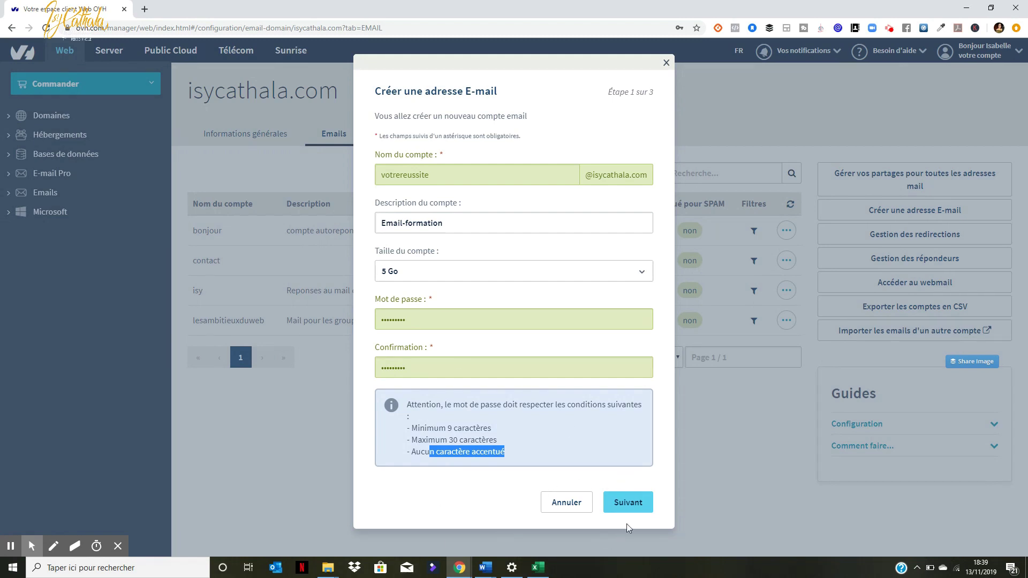
Step: Go through the summary and device setup steps, glance at the Outlook 2016 guide, and validate the account
{"action": "left_click", "coordinate": [637, 504]}
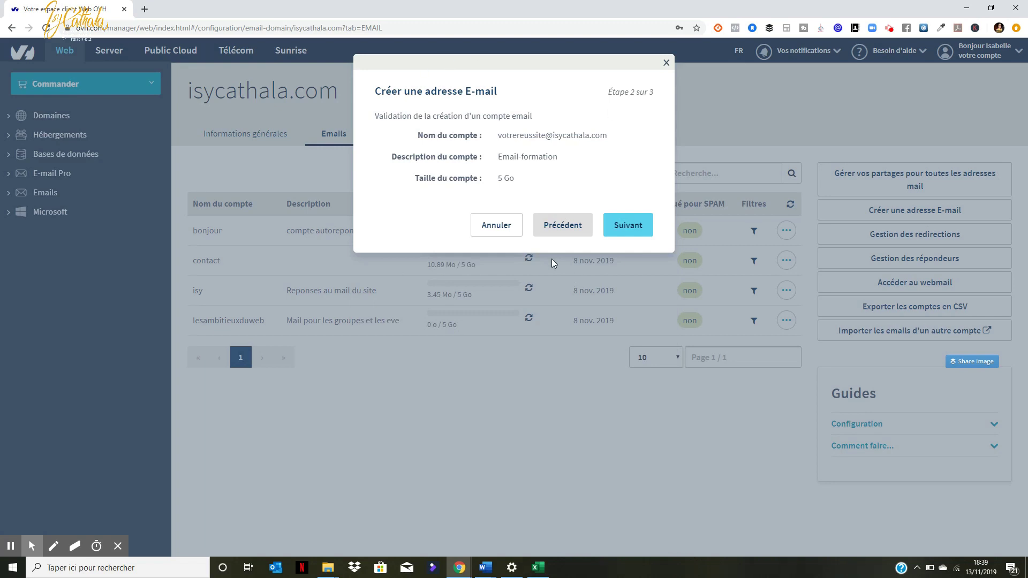
{"action": "left_click", "coordinate": [625, 225]}
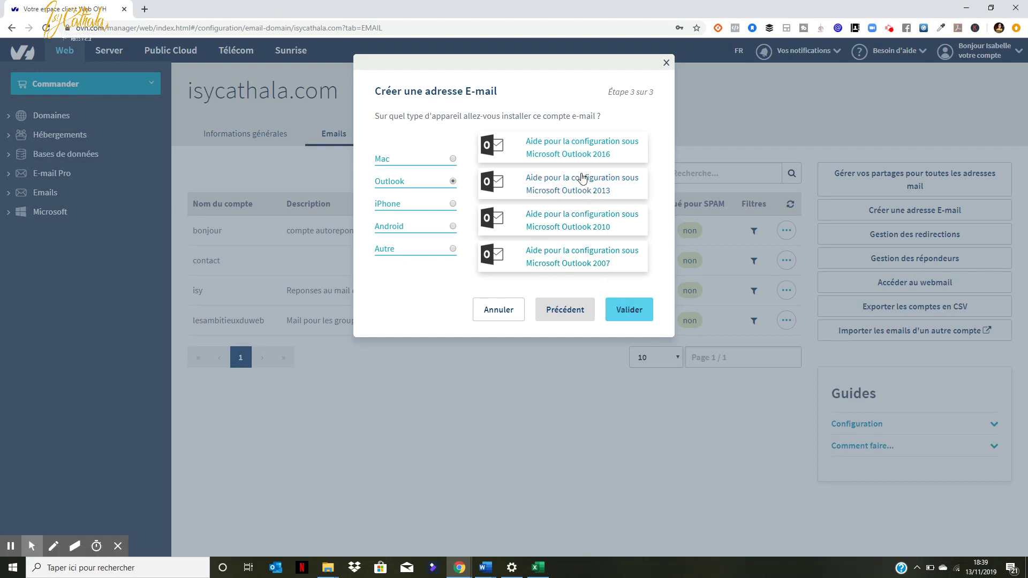
{"action": "left_click", "coordinate": [575, 155]}
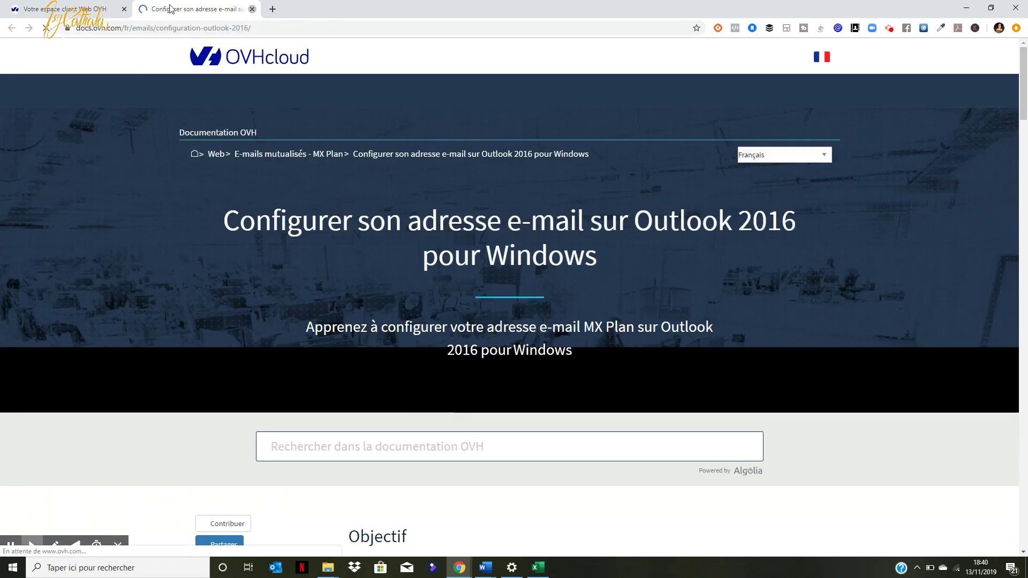
{"action": "left_click", "coordinate": [252, 10]}
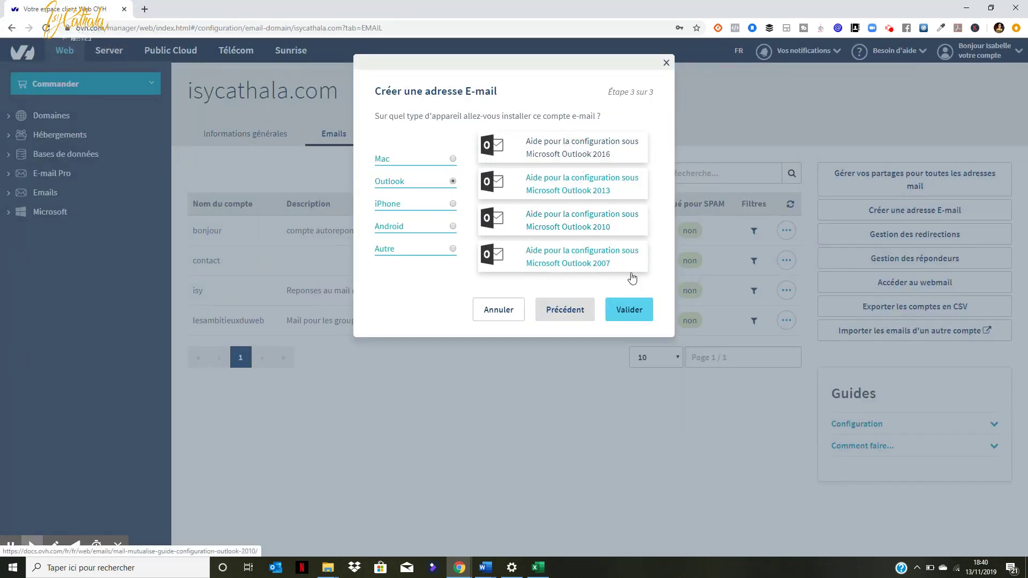
{"action": "left_click", "coordinate": [628, 311]}
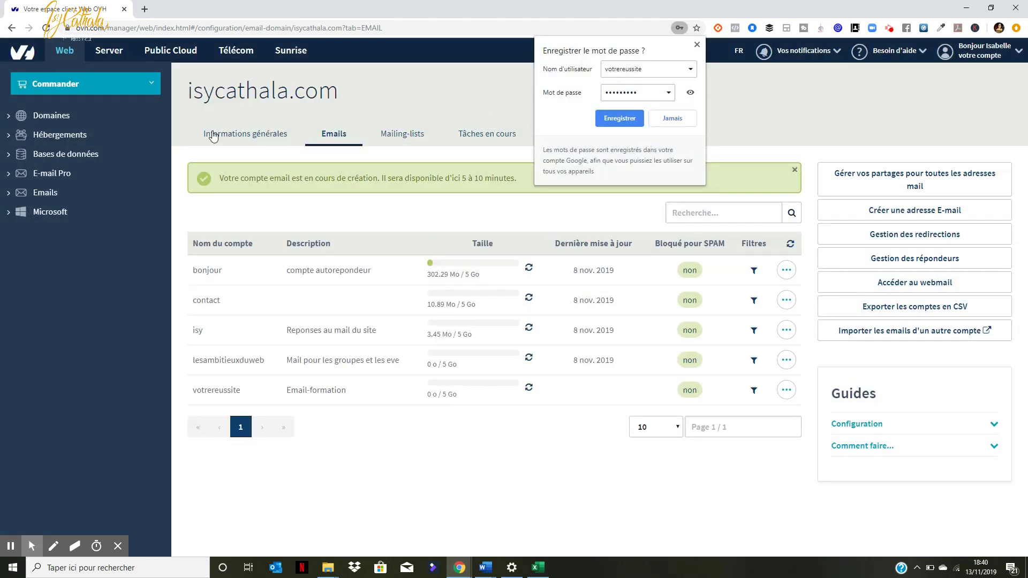
Step: Open the Roundcube webmail login page in a new tab, checking the account name in the panel
{"action": "key", "text": "ctrl+t"}
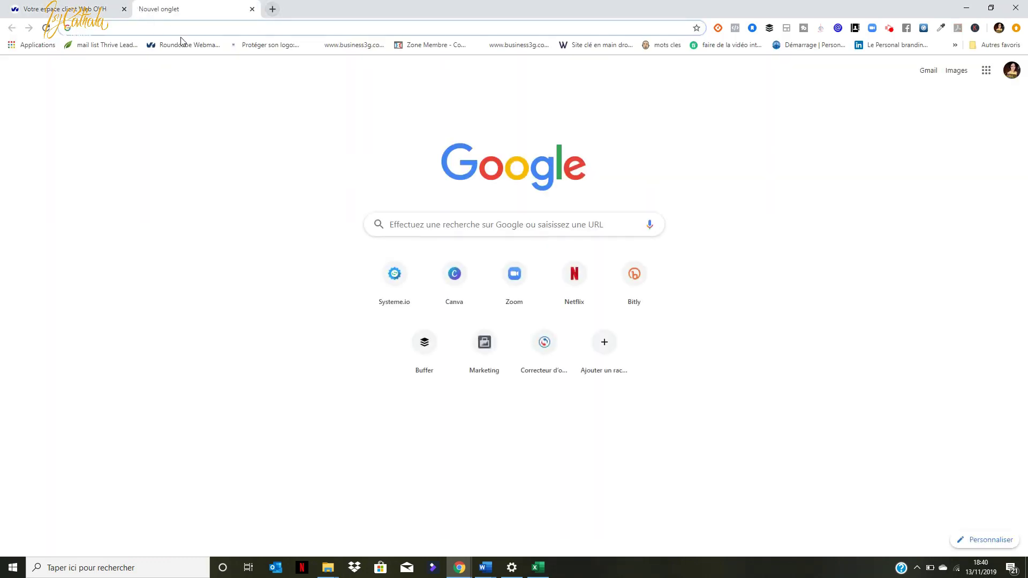
{"action": "left_click", "coordinate": [185, 44]}
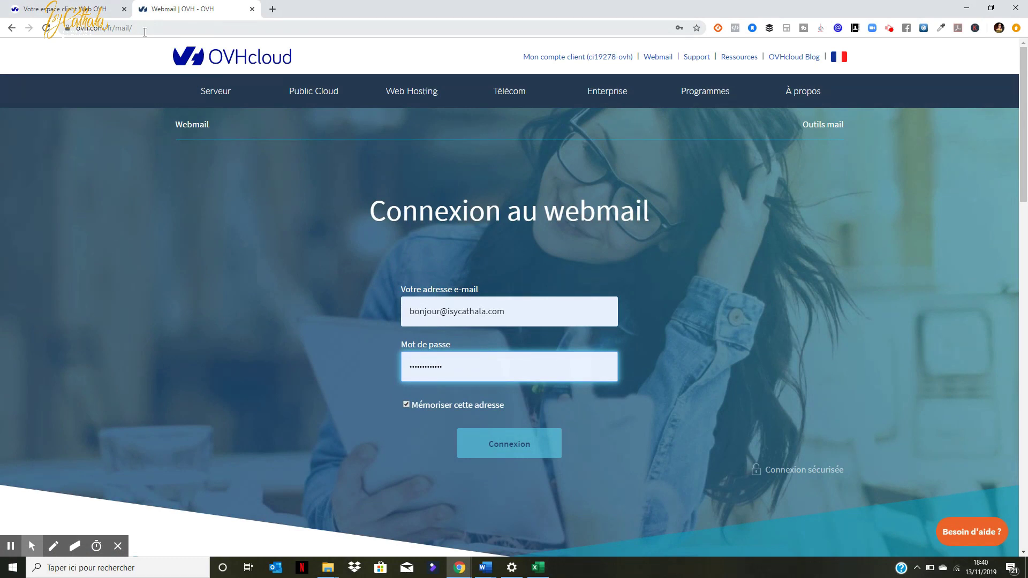
{"action": "left_click", "coordinate": [396, 319]}
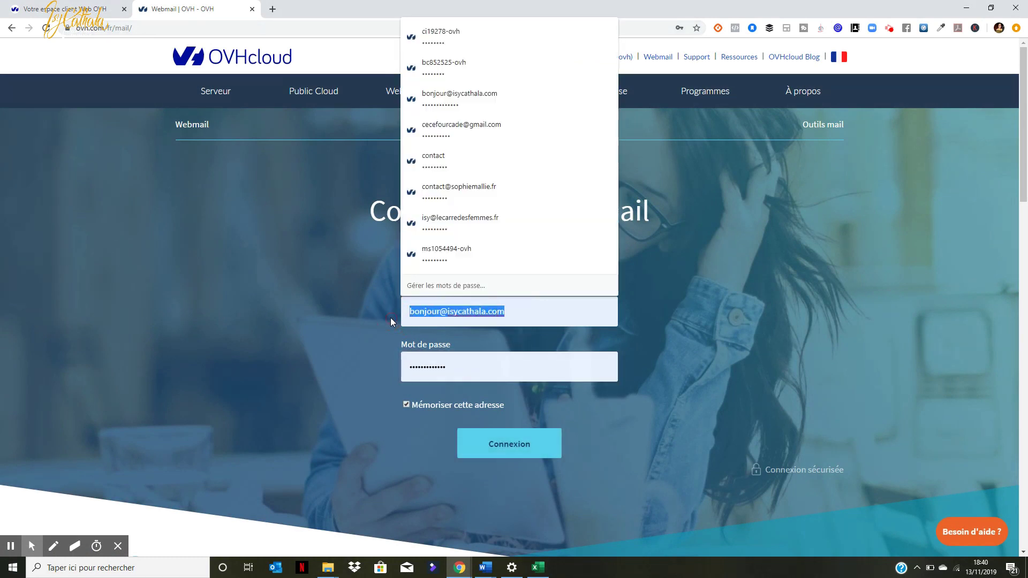
{"action": "left_click", "coordinate": [73, 8]}
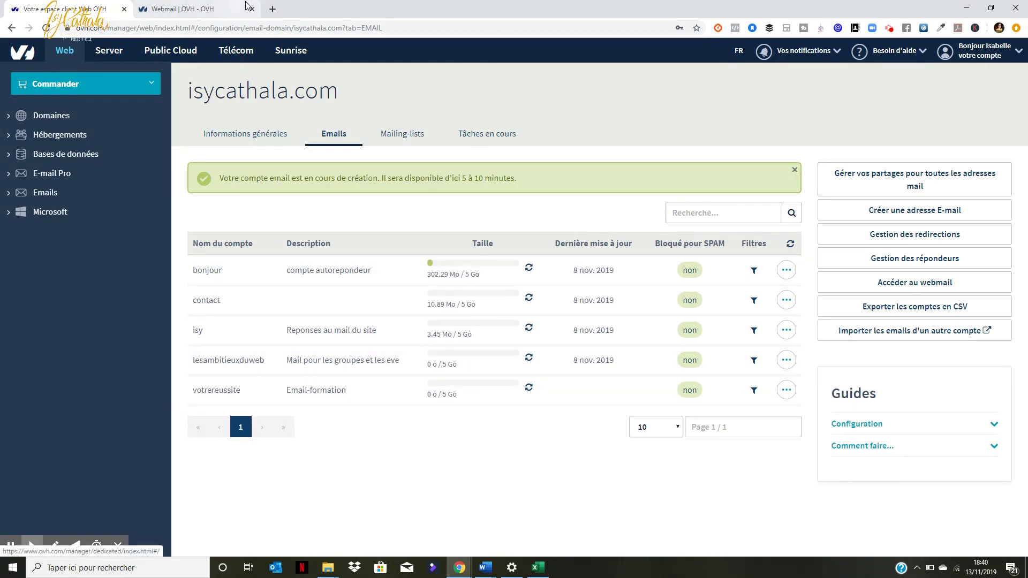
{"action": "left_click", "coordinate": [211, 9]}
Step: Log in with the new account's address and password, with Mémoriser cette adresse ticked
{"action": "type", "text": "v"}
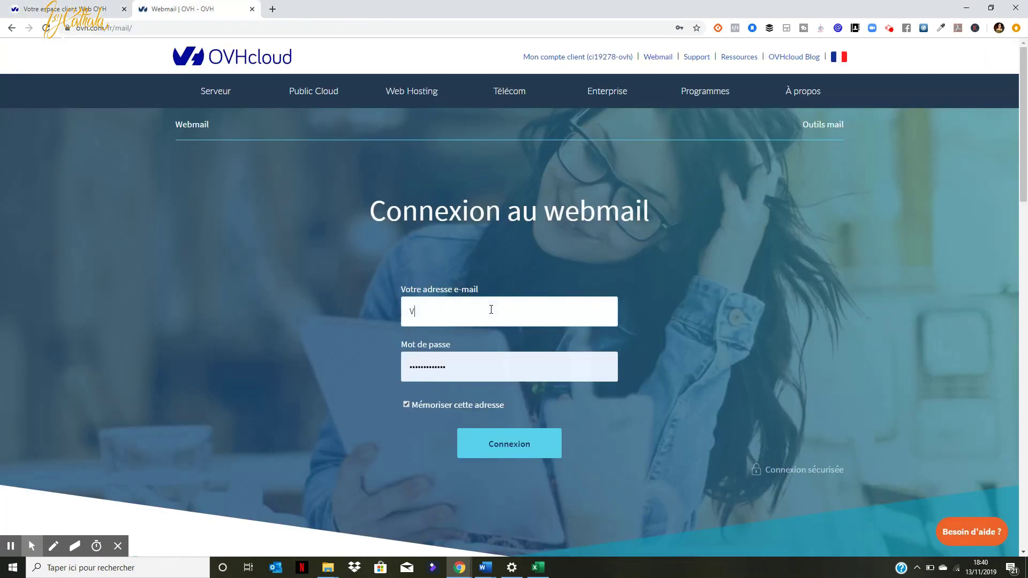
{"action": "key", "text": "BackSpace"}
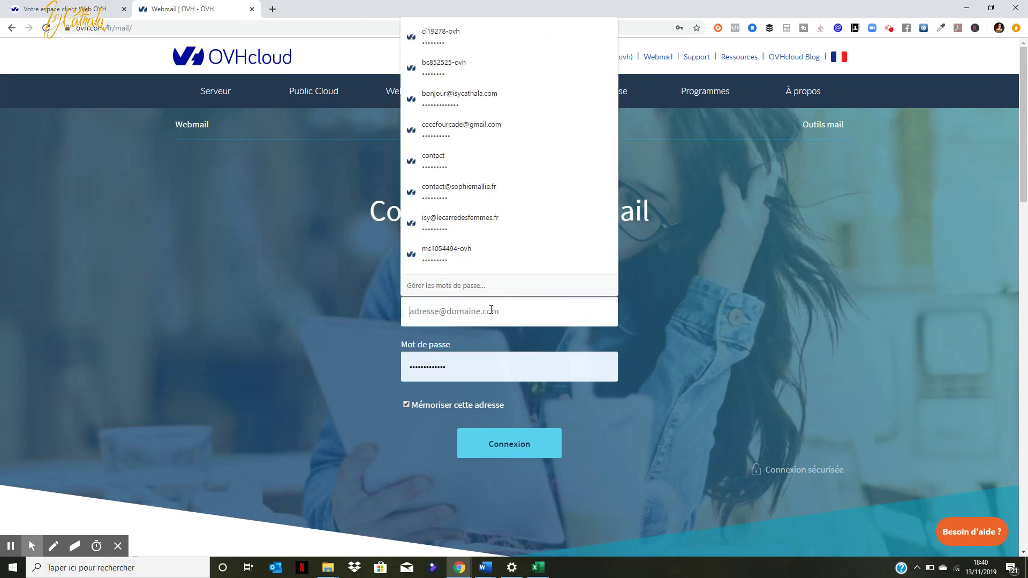
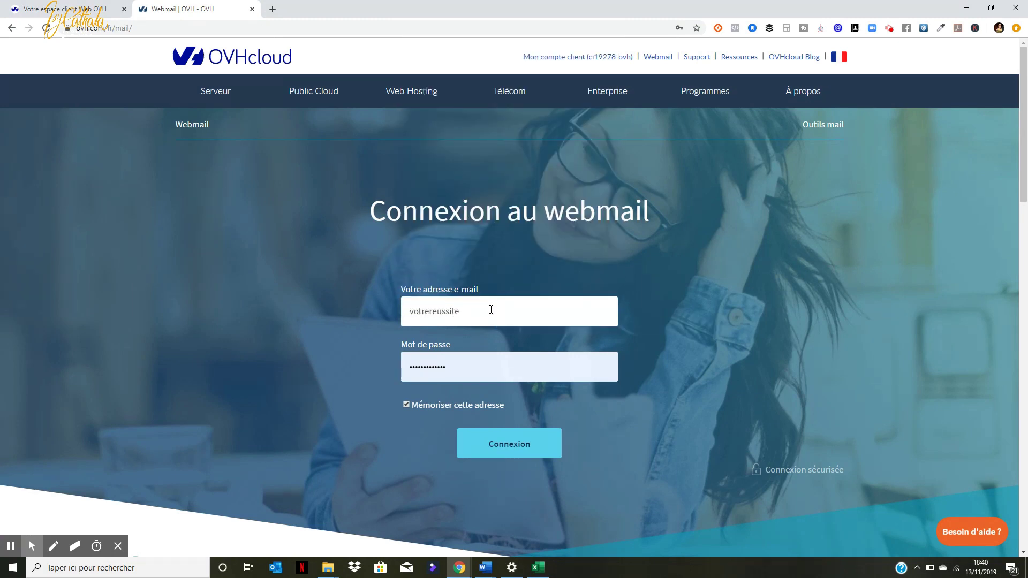
{"action": "double_click", "coordinate": [461, 364]}
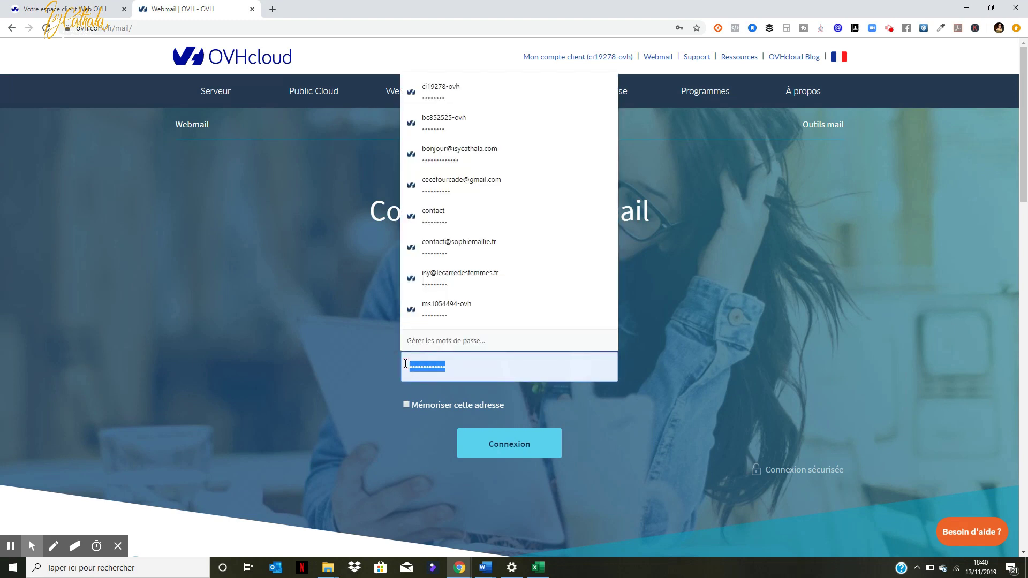
{"action": "type", "text": "••••"}
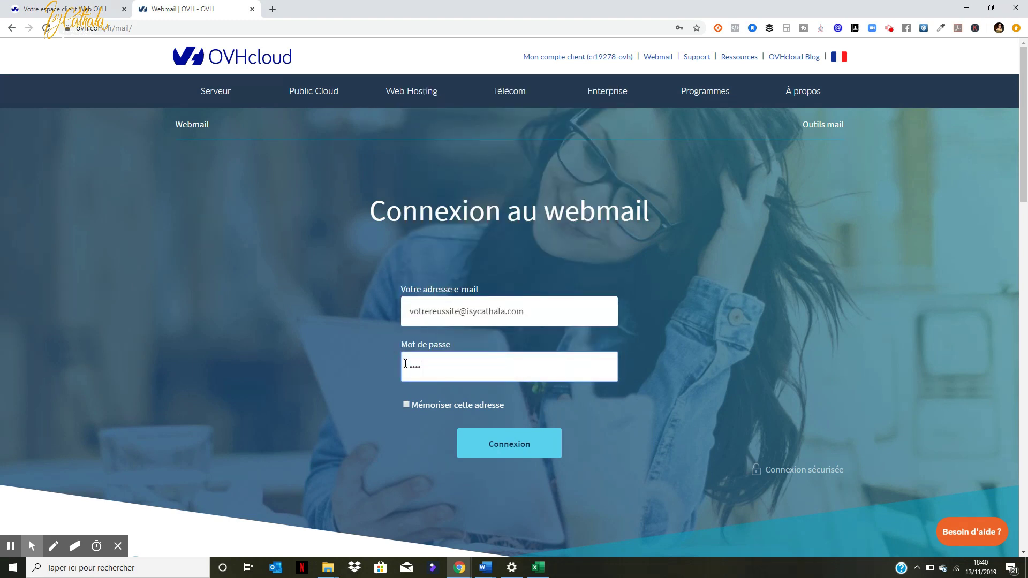
{"action": "type", "text": "•••••"}
{"action": "left_click", "coordinate": [410, 404]}
{"action": "left_click", "coordinate": [507, 445]}
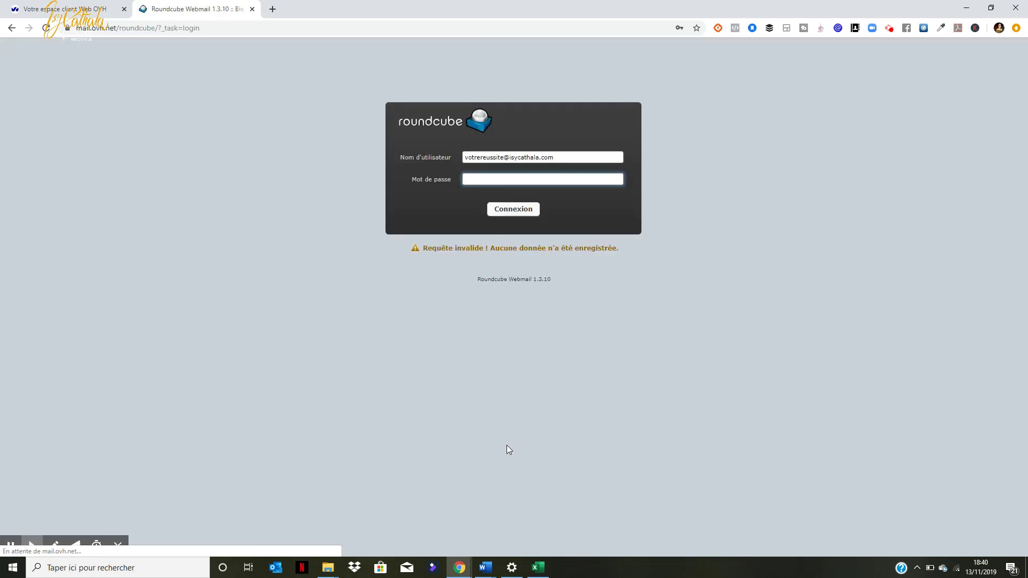
Step: Re-enter the password to log into Roundcube, then return to the Votre espace client tab
{"action": "type", "text": "•••••"}
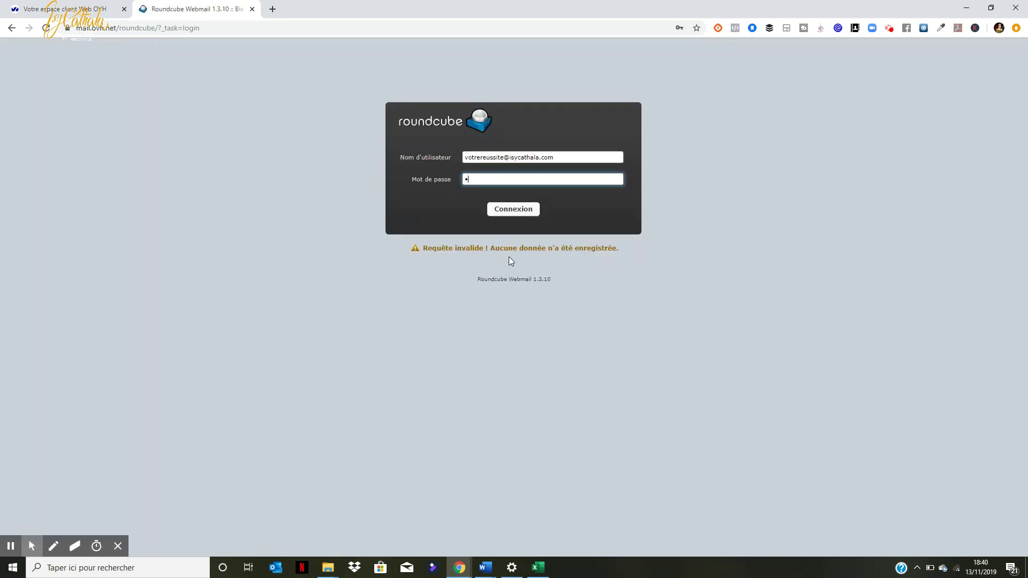
{"action": "type", "text": "••••"}
{"action": "left_click", "coordinate": [515, 209]}
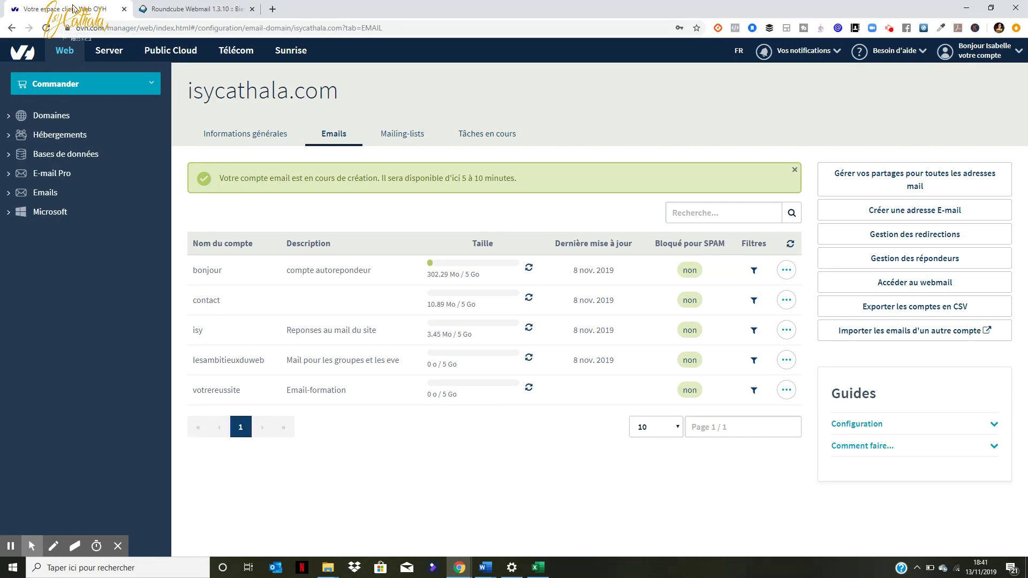
{"action": "left_click", "coordinate": [890, 29]}
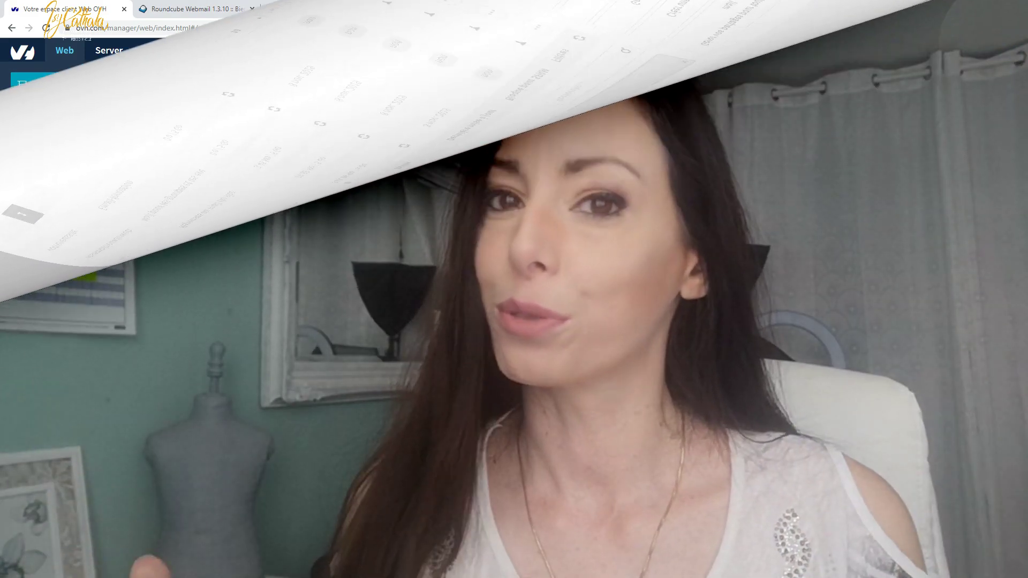